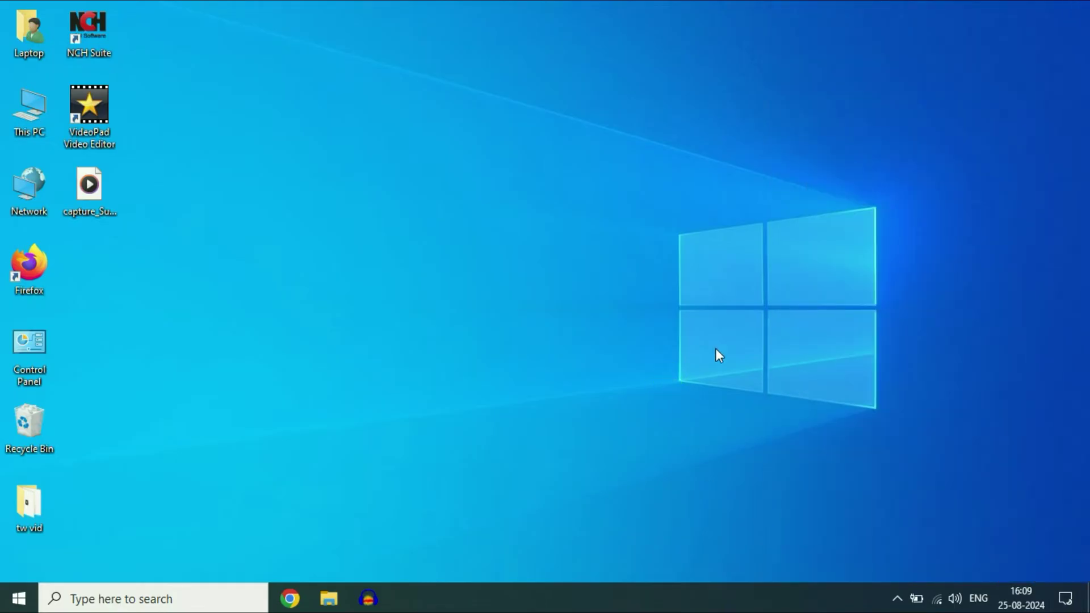
Step: Add the Brightness tile to the Action Center quick actions
left_click(1067, 599)
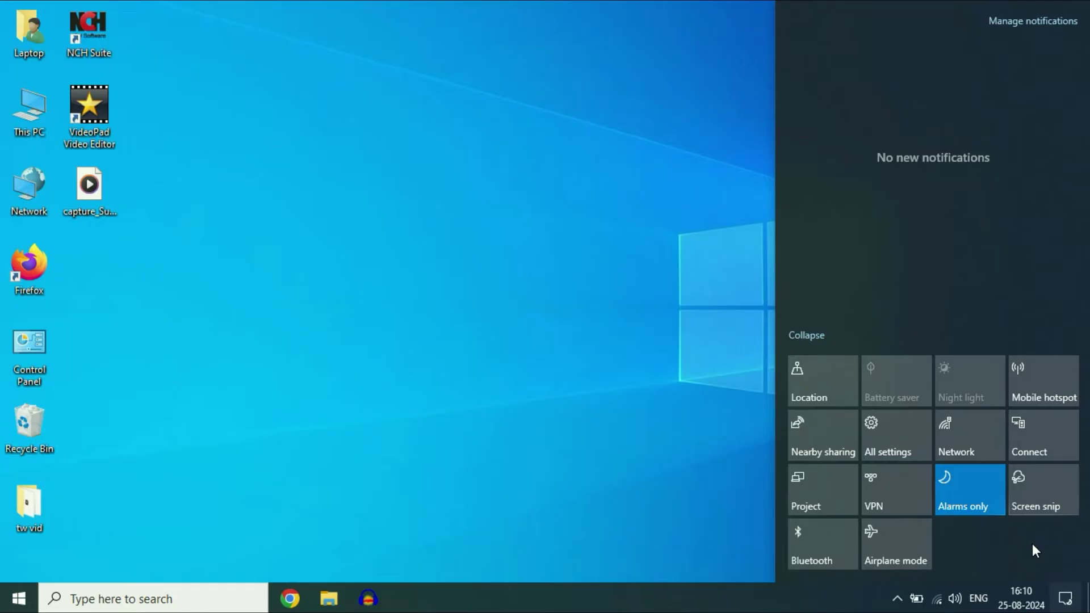
right_click(1027, 540)
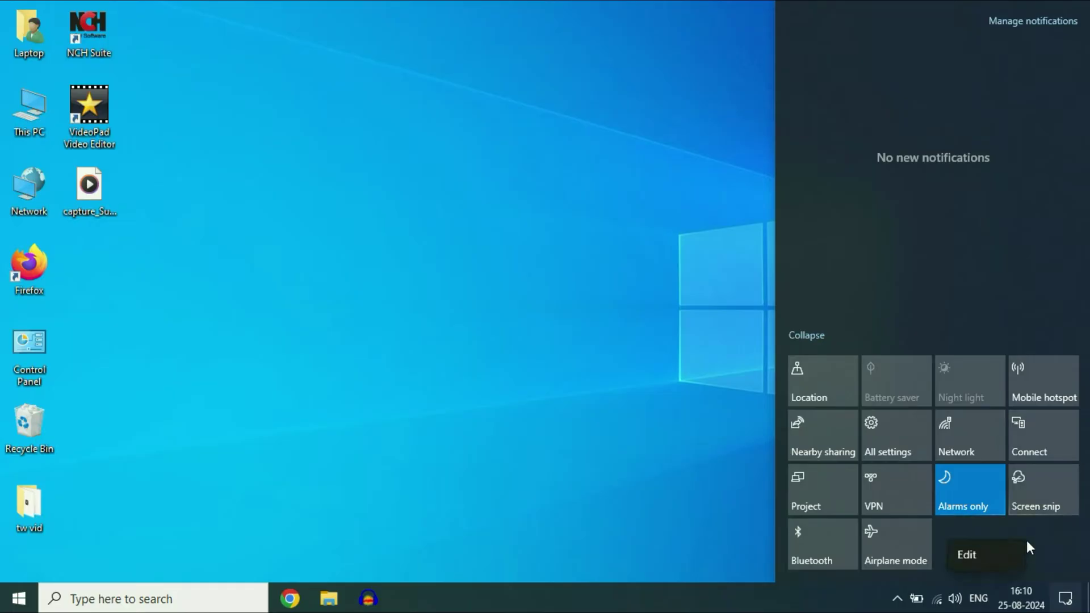
left_click(987, 553)
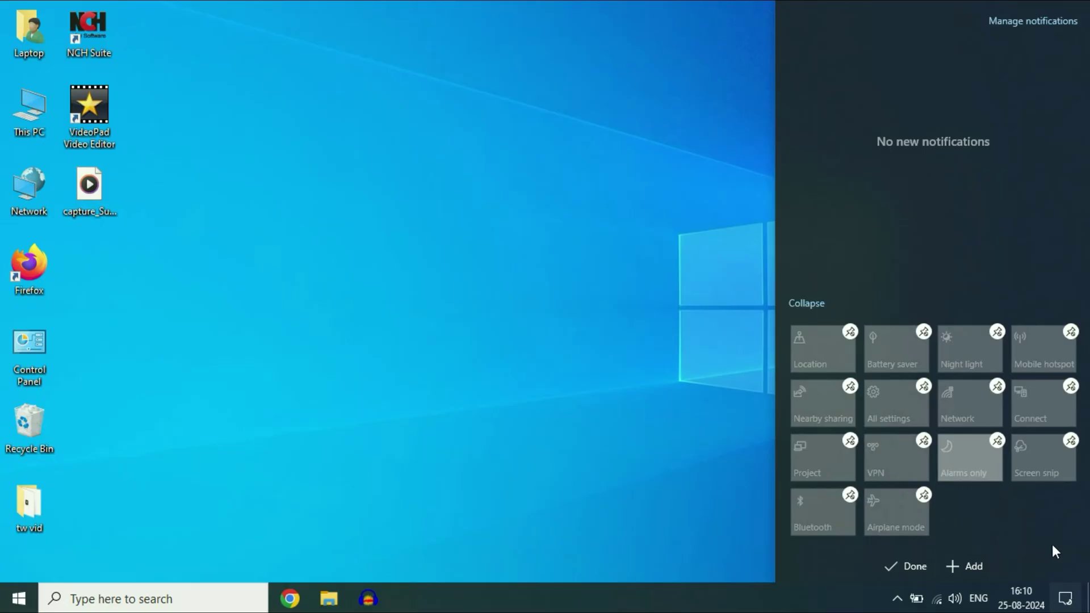
left_click(966, 571)
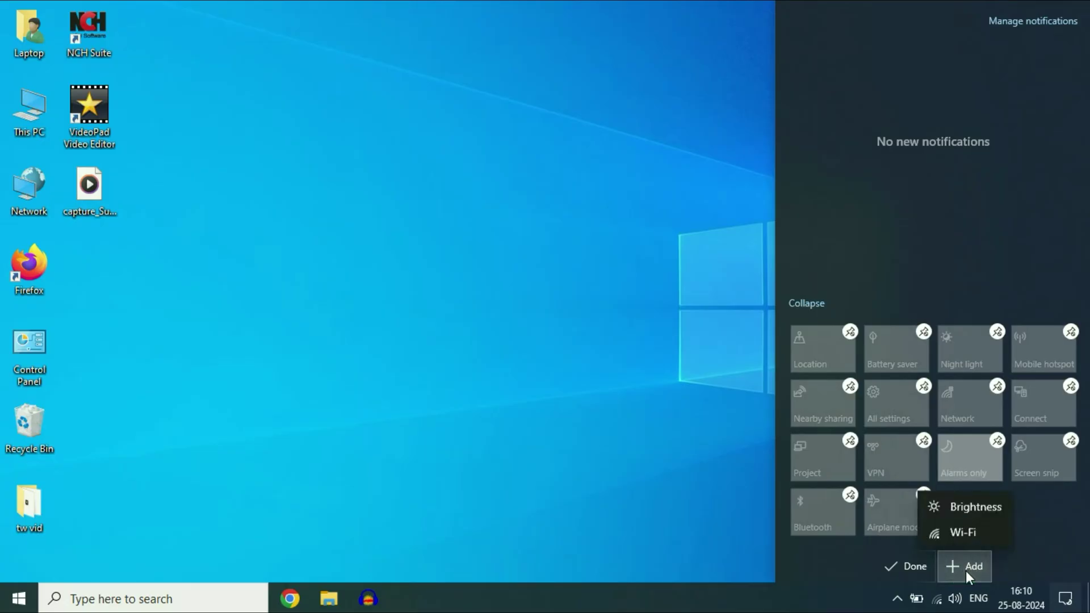
left_click(967, 506)
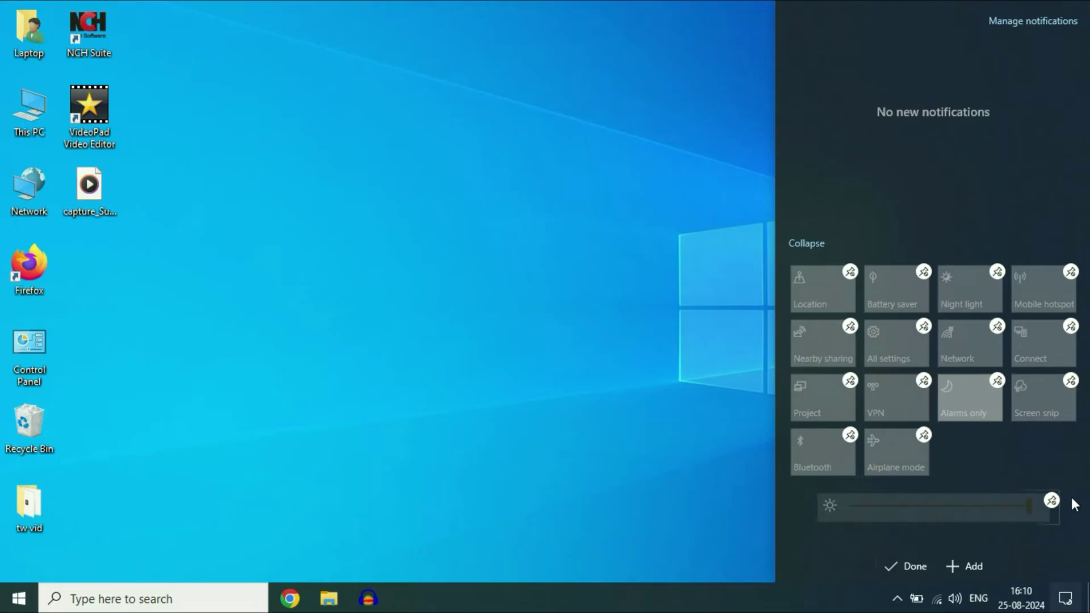
left_click(907, 567)
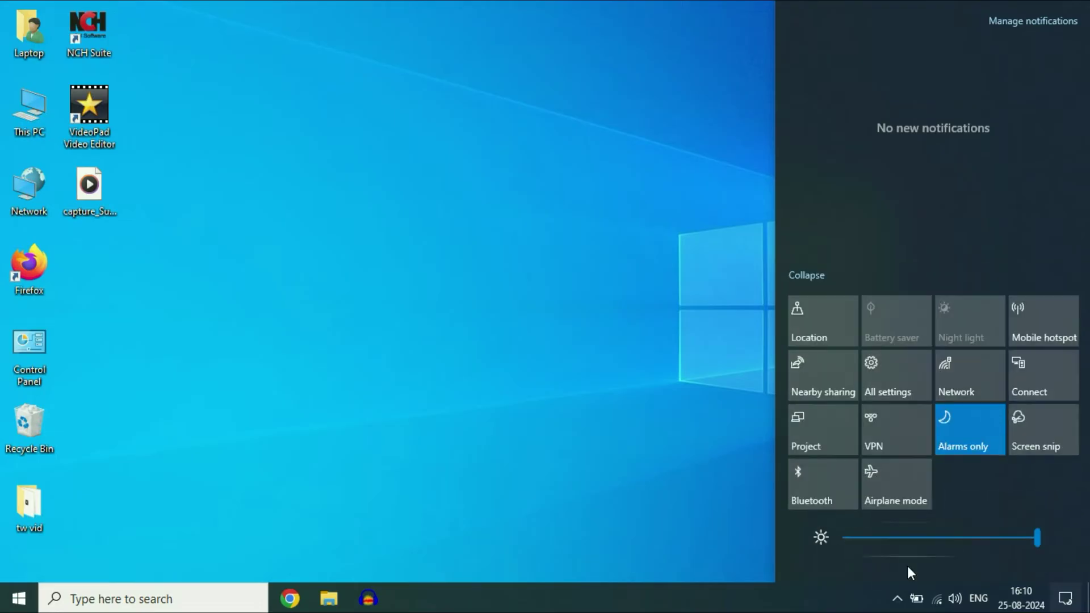
Step: Reopen Action Center and drag the brightness slider to test it, then close the panel
left_click(721, 492)
left_click(1066, 598)
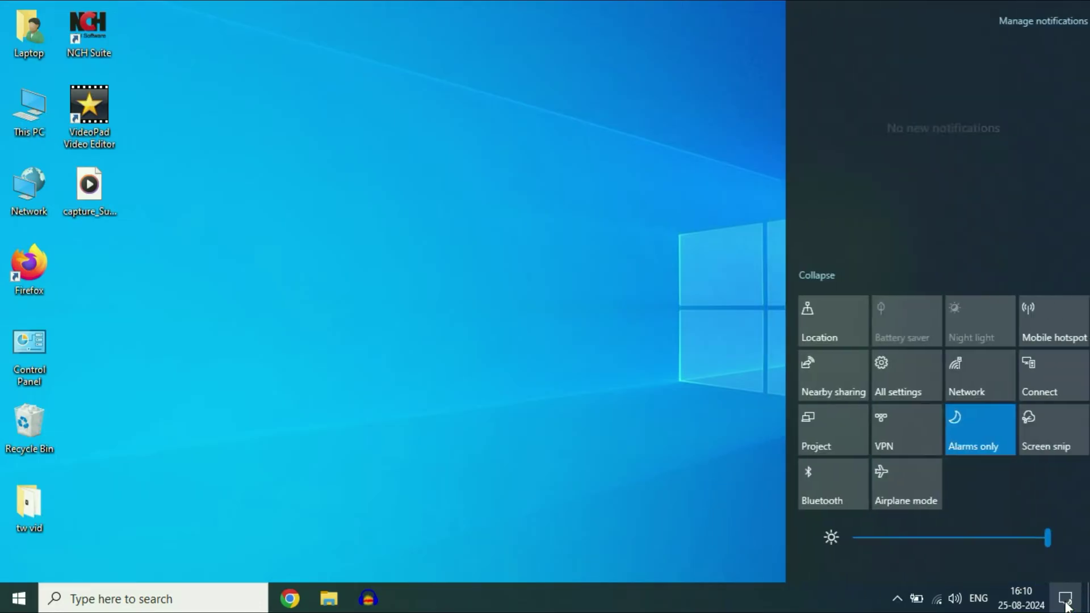
left_click(970, 539)
left_click_drag(970, 539, 1040, 554)
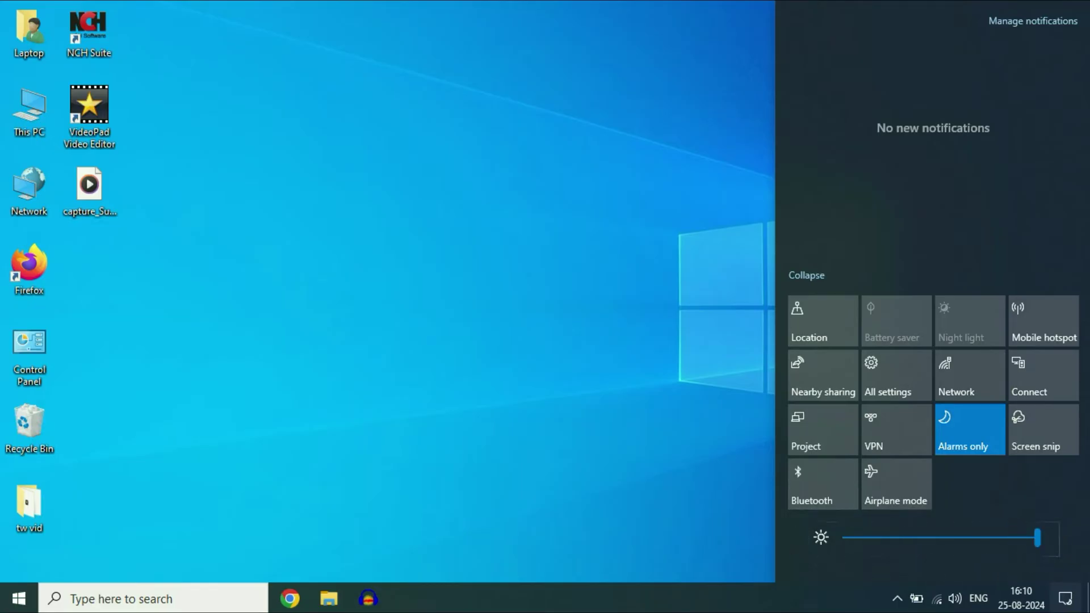
left_click(646, 426)
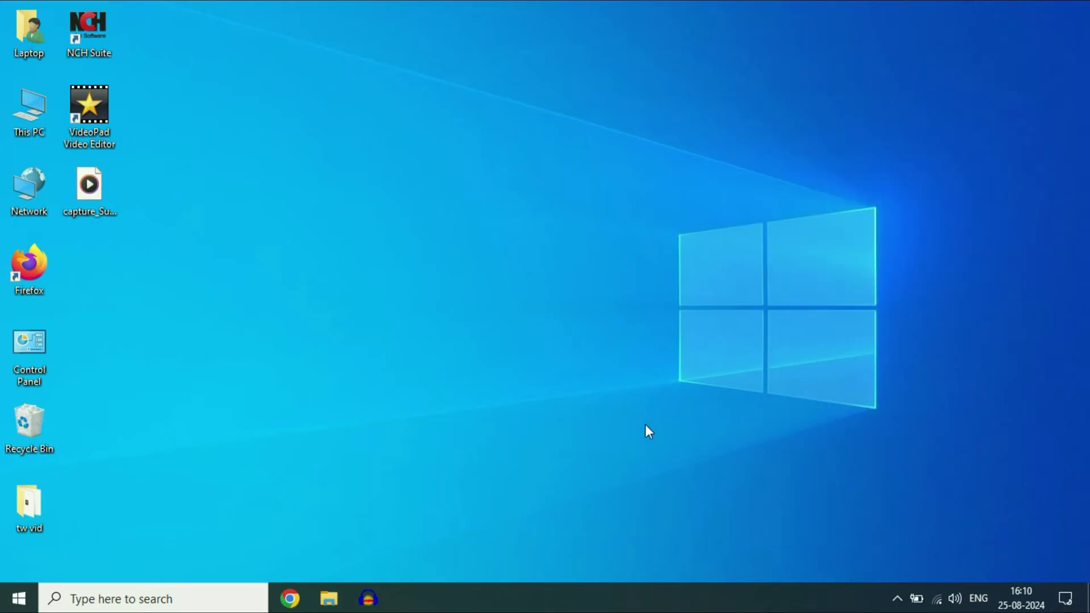
Step: Search 'serv' from Start and open the Services console
left_click(19, 599)
type("serv")
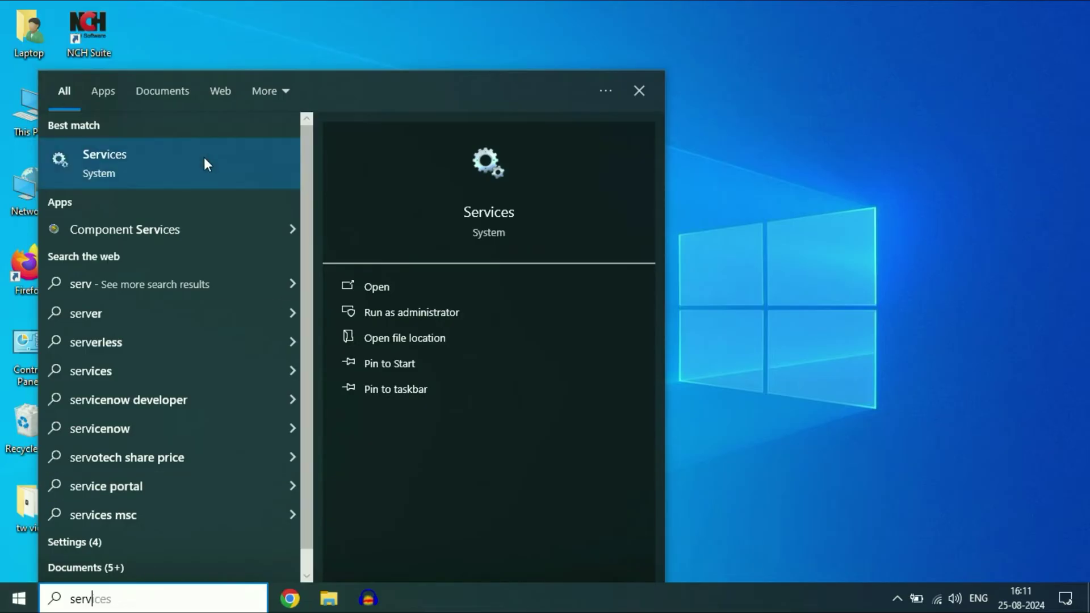
left_click(140, 166)
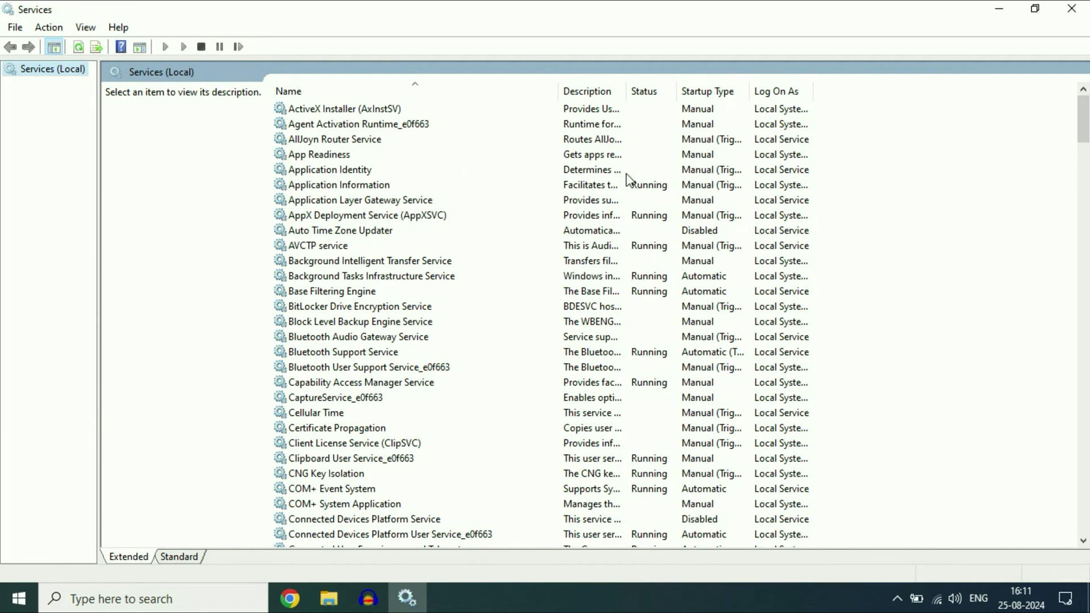
Step: Find the Display Enhancement Service in the list and open its Properties
left_click(413, 262)
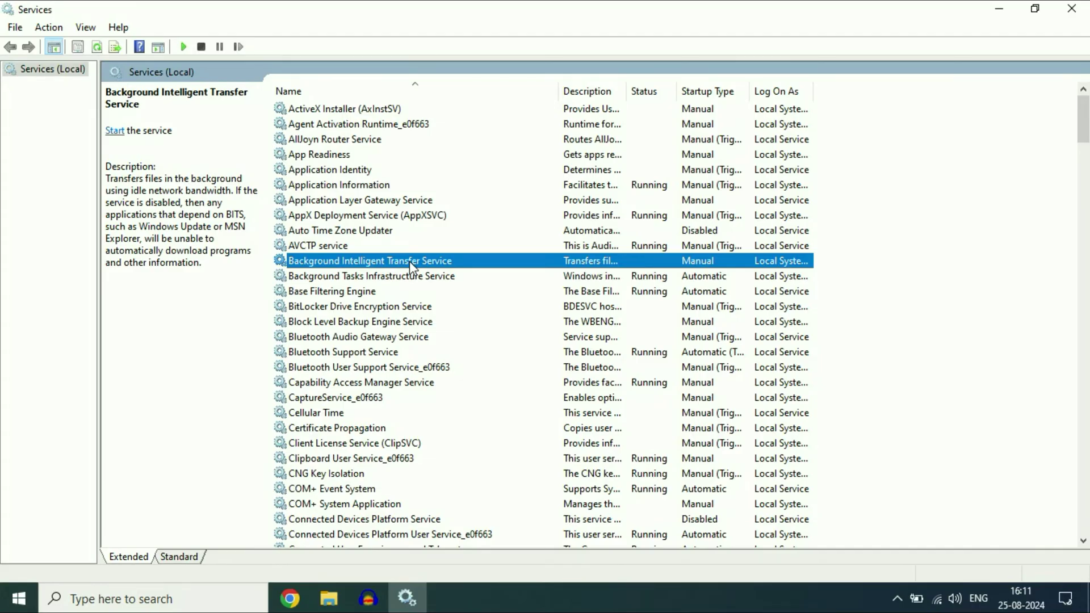
key("d")
key("i")
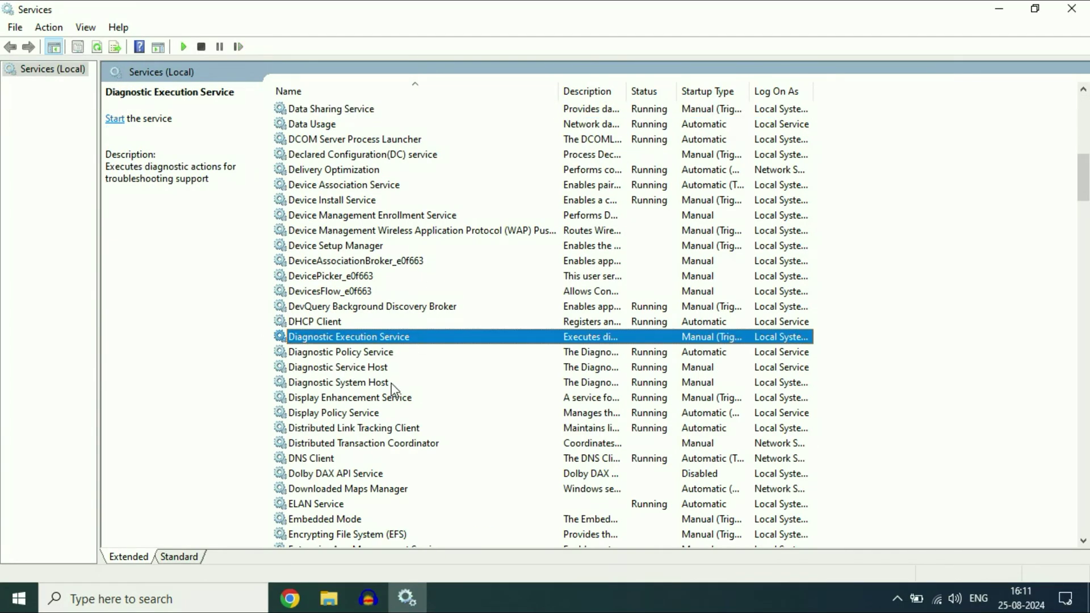
left_click(350, 401)
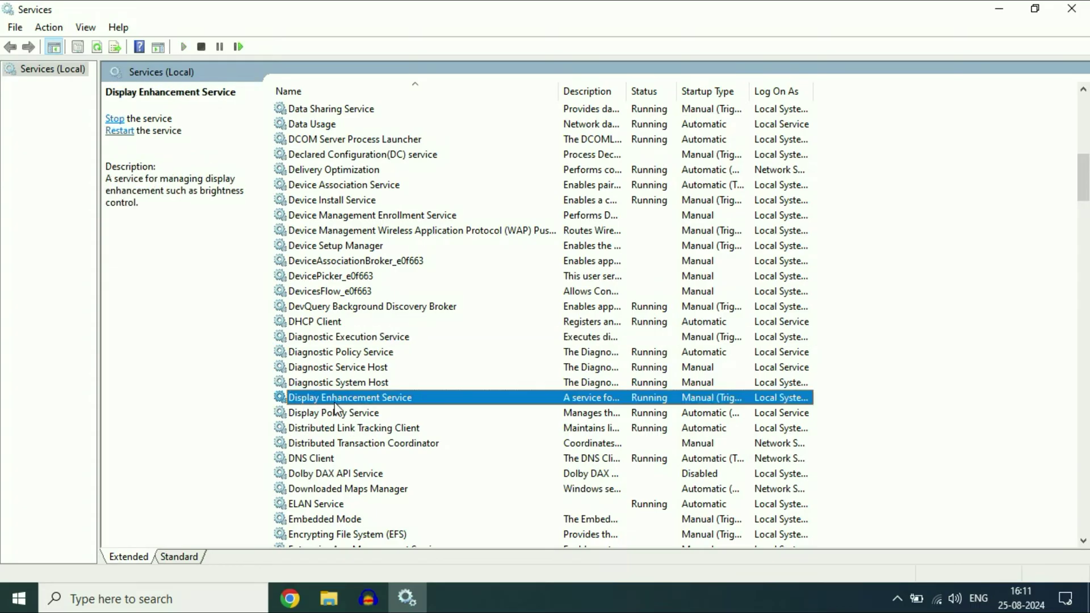
right_click(433, 401)
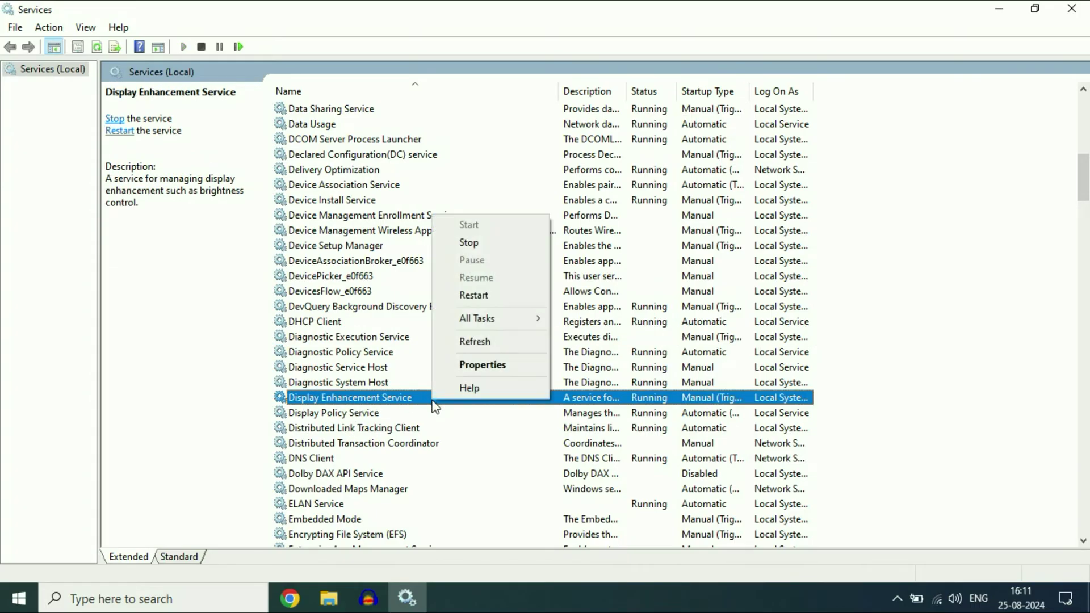
left_click(478, 367)
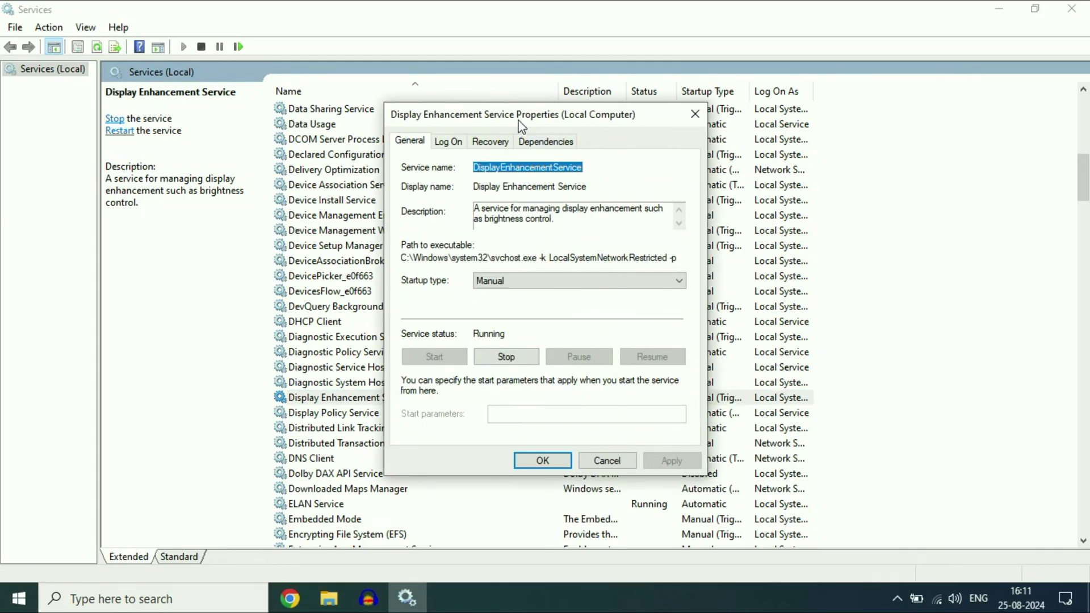
Step: Set the Display Enhancement Service startup type to Automatic and apply it
left_click_drag(519, 120, 556, 120)
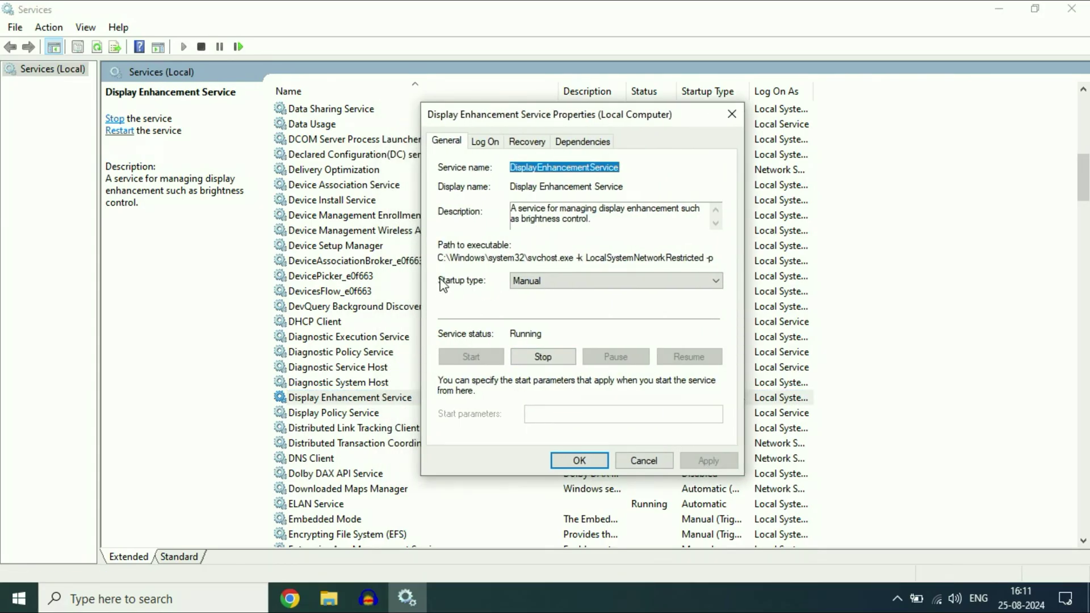
left_click(717, 283)
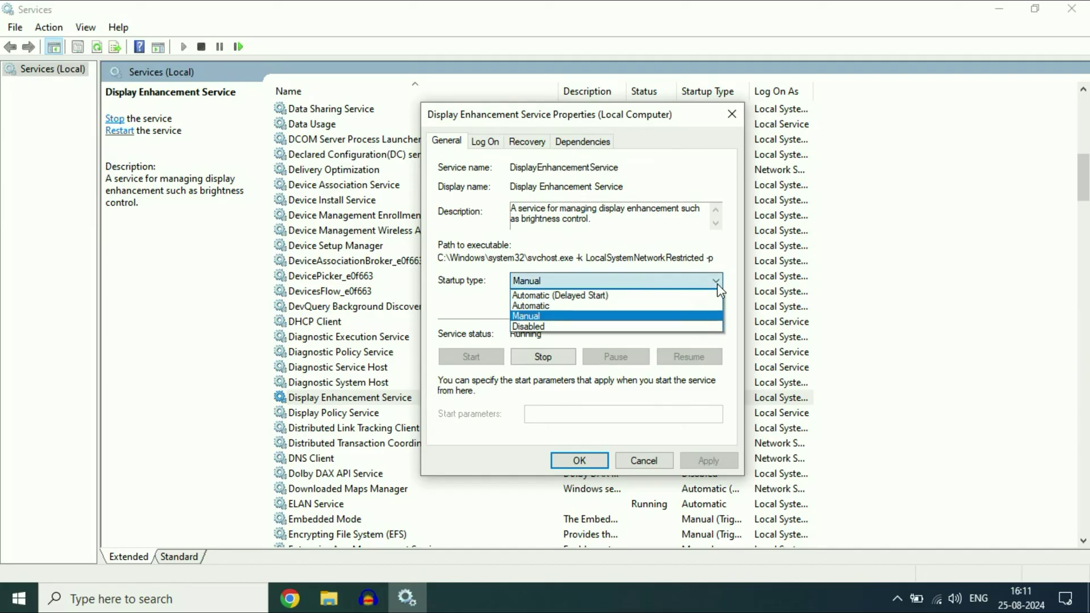
left_click(544, 305)
left_click(717, 466)
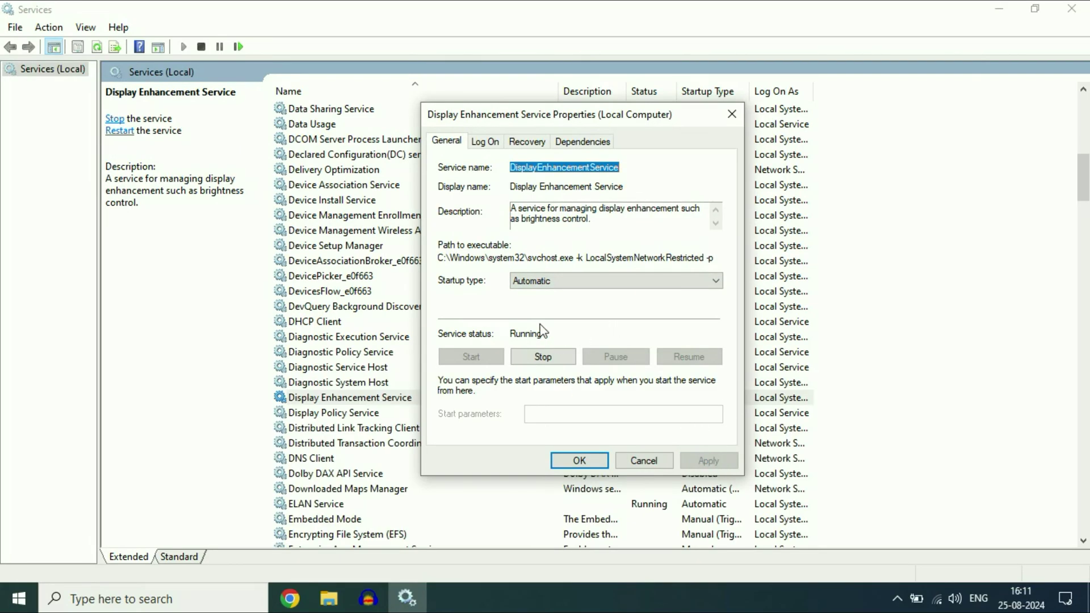
Step: Stop and restart the service, confirm with OK, and close Services
left_click(554, 359)
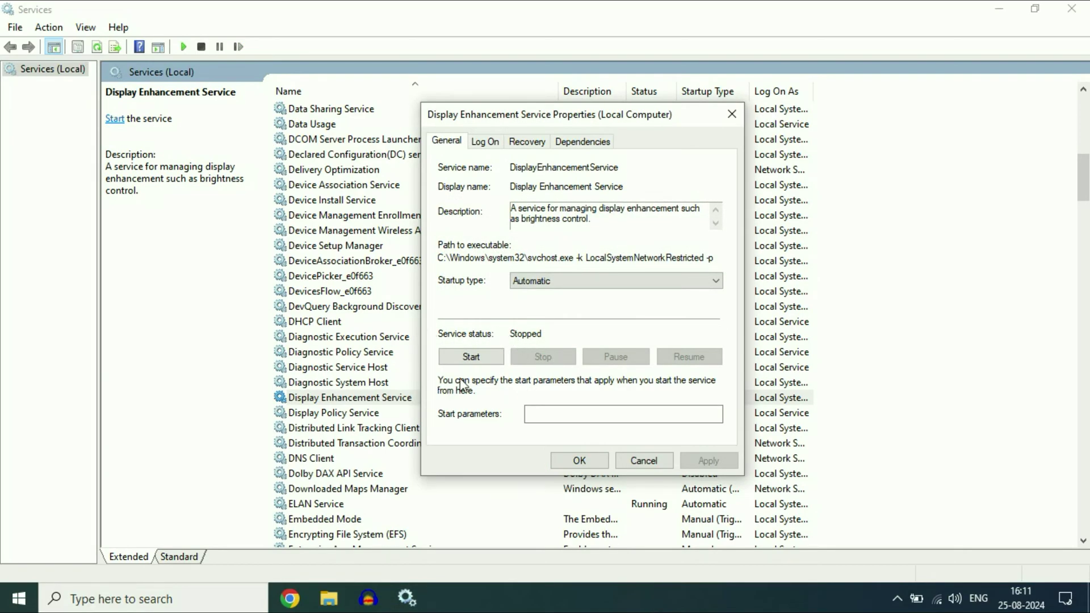
left_click(469, 360)
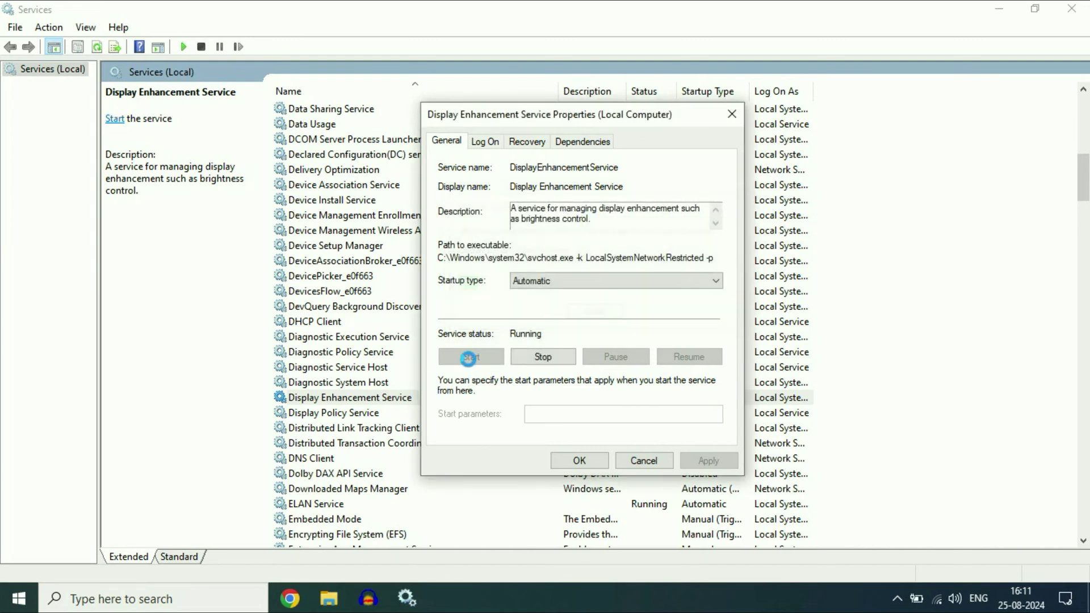
left_click(593, 458)
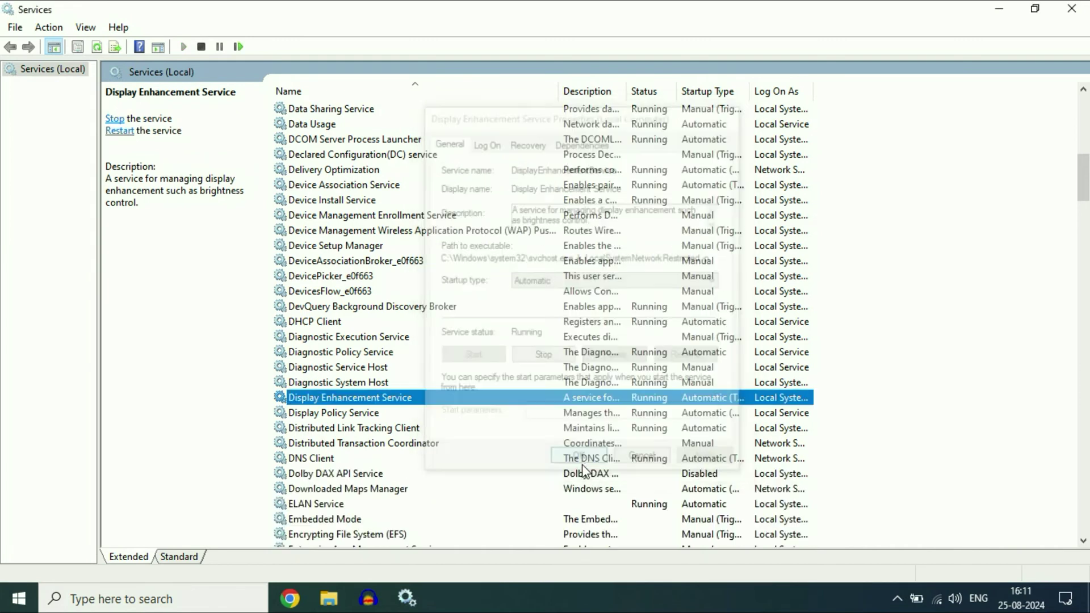
left_click(1078, 12)
Step: Check the brightness slider in Action Center, then launch Device Manager from the Start quick-link menu
left_click(1065, 598)
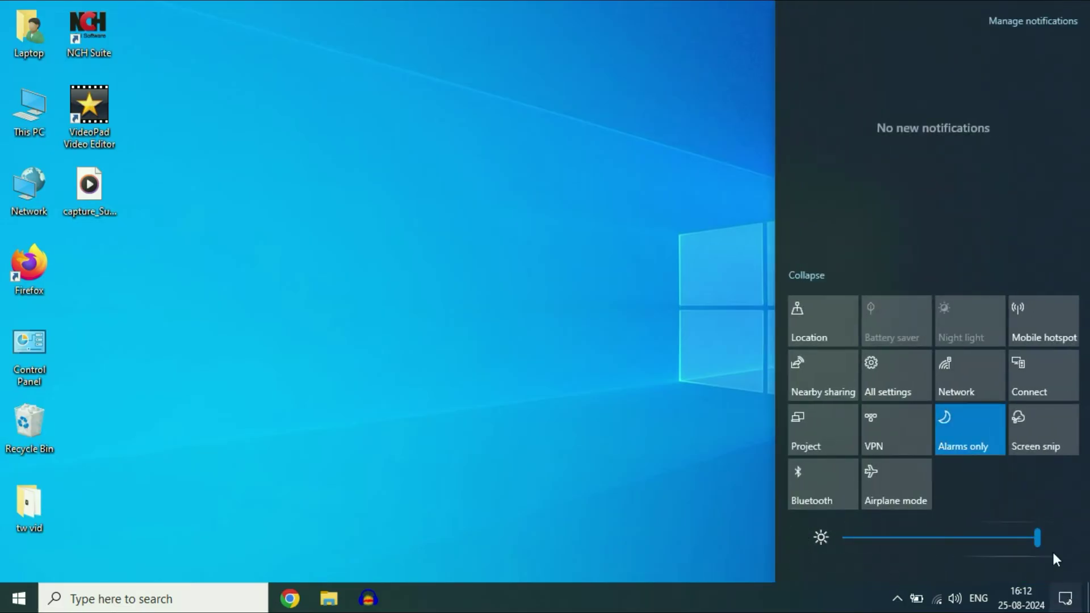
left_click(460, 271)
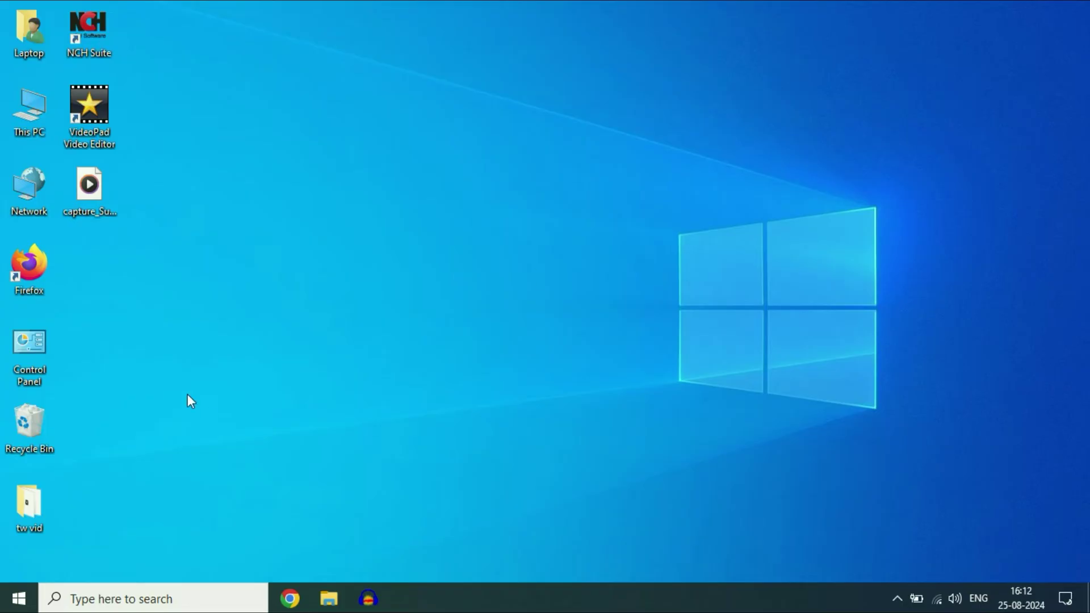
right_click(23, 599)
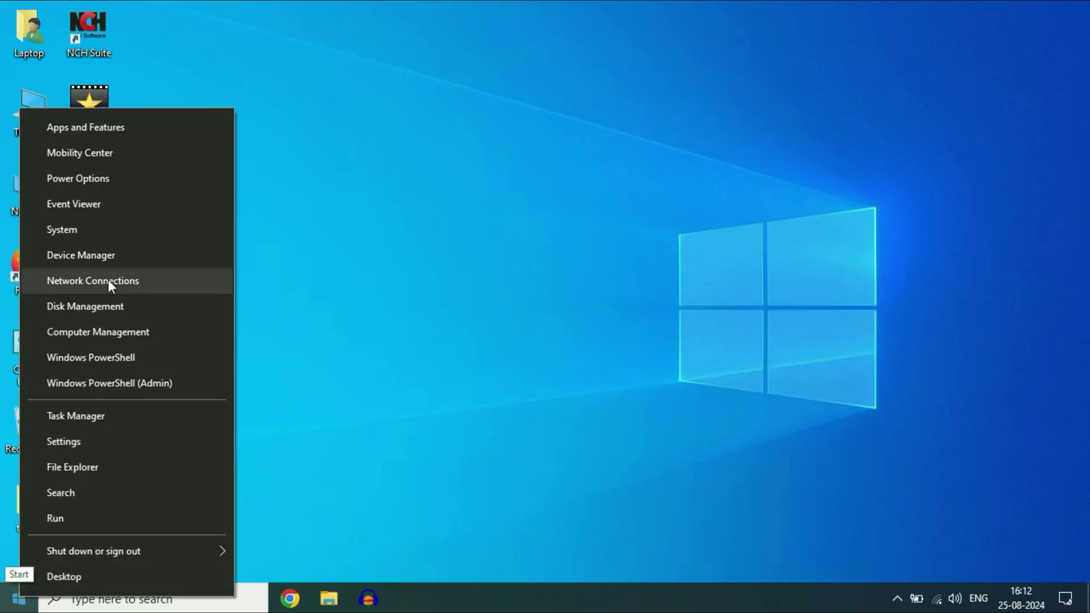
left_click(117, 258)
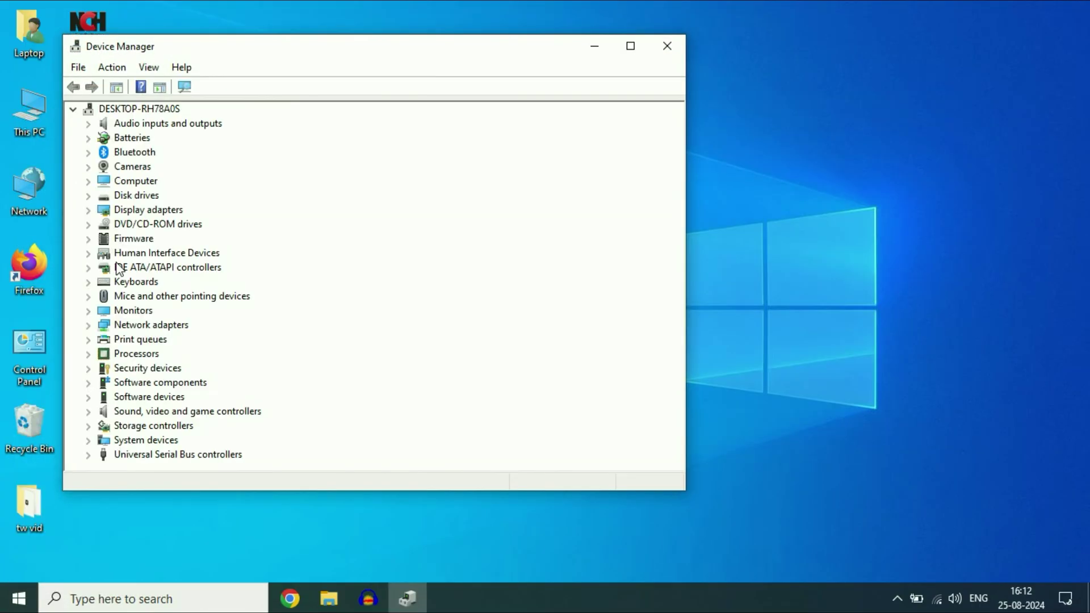
Step: Maximize Device Manager, expand Monitors and select Generic PnP Monitor
left_click(631, 46)
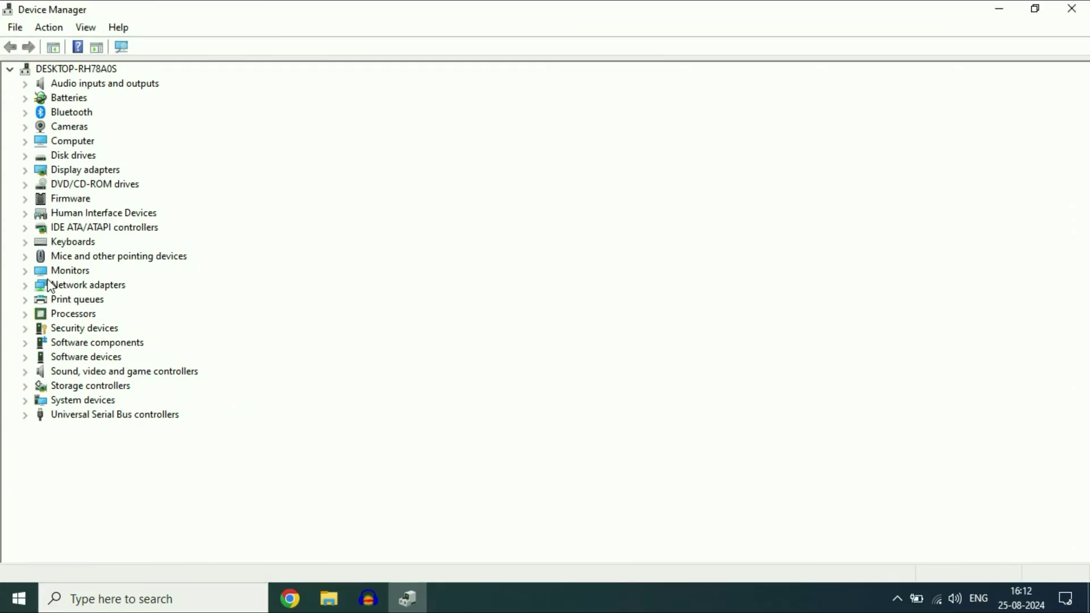
left_click(68, 273)
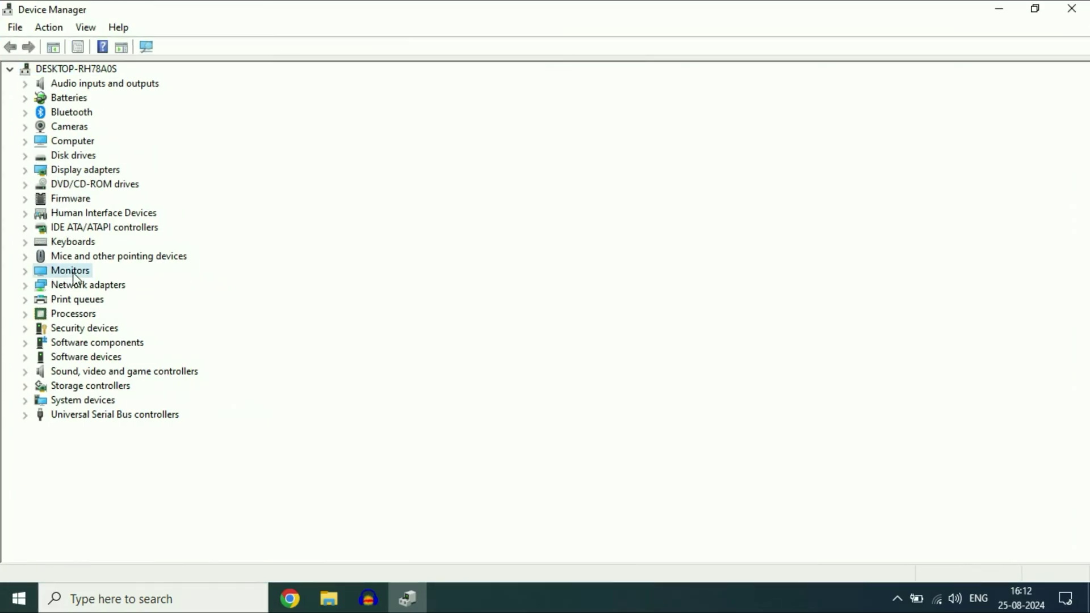
left_click(30, 275)
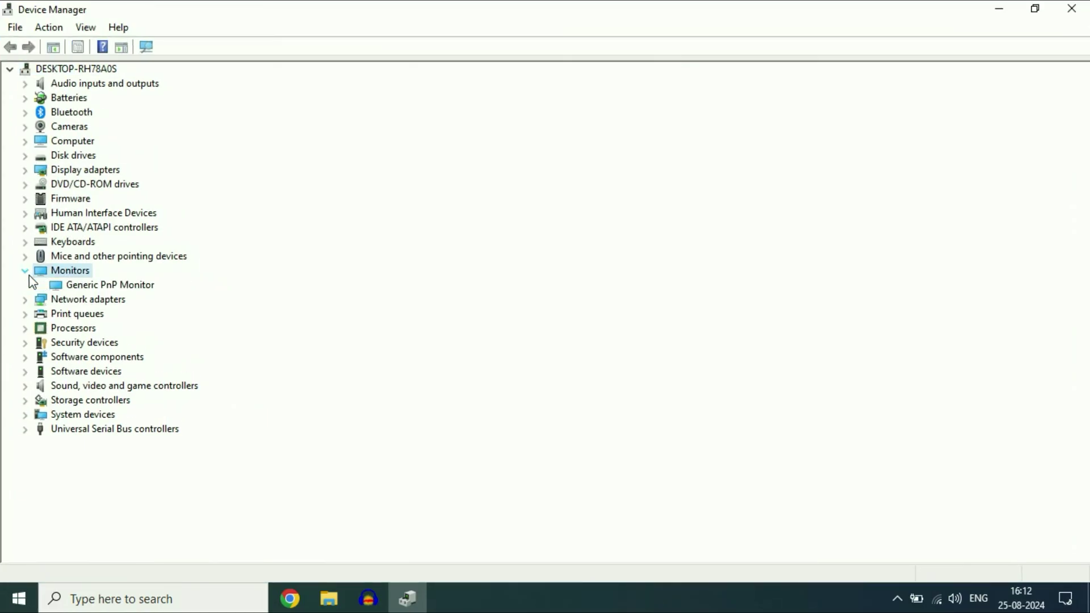
left_click(144, 287)
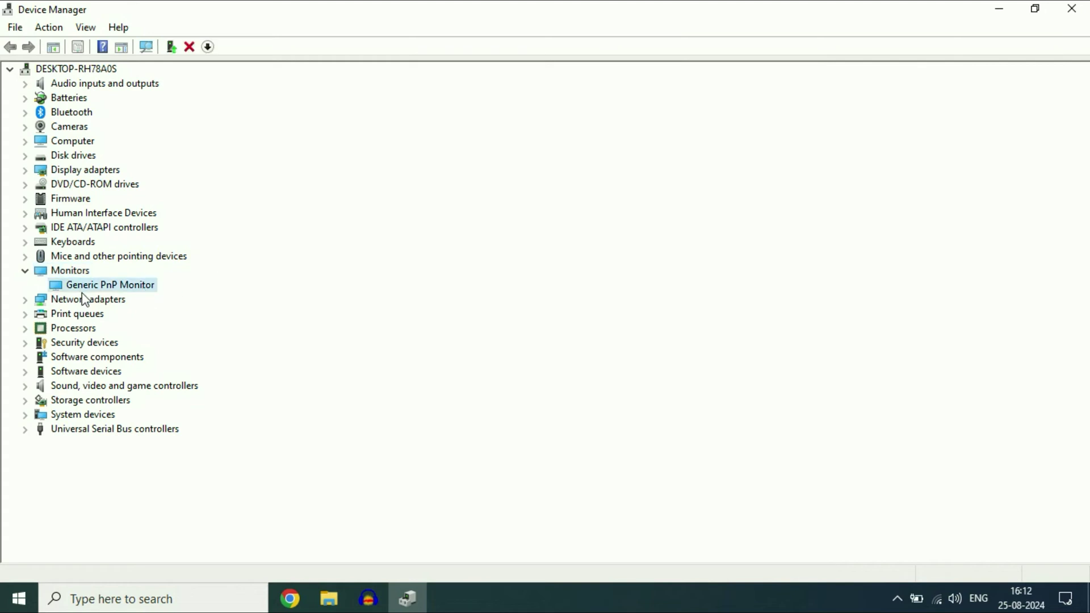
Step: Uninstall Generic PnP Monitor, scan for hardware changes, and check brightness in Action Center
right_click(137, 291)
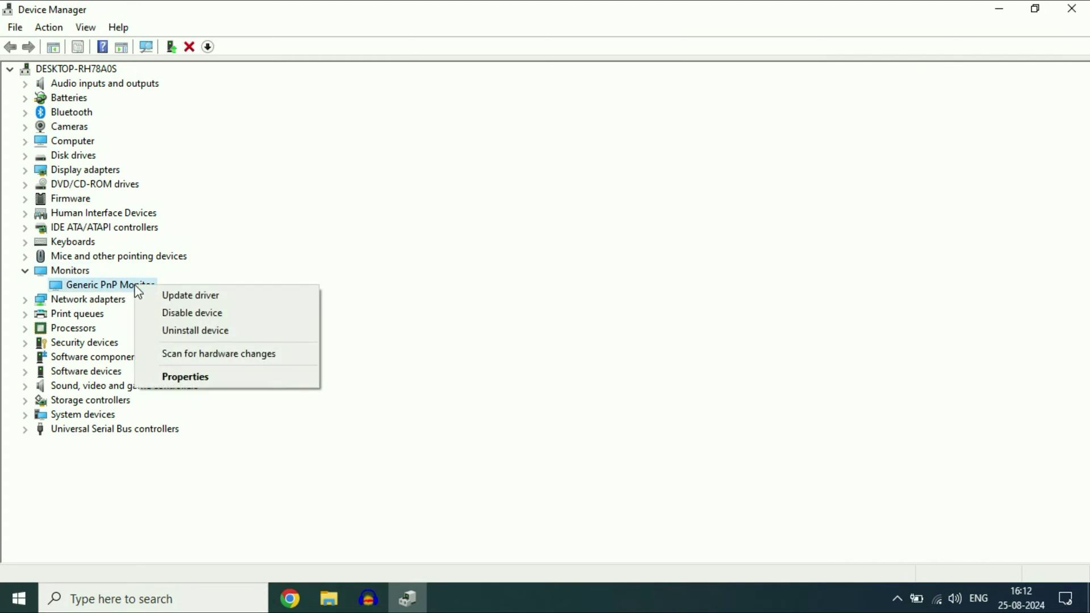
left_click(209, 333)
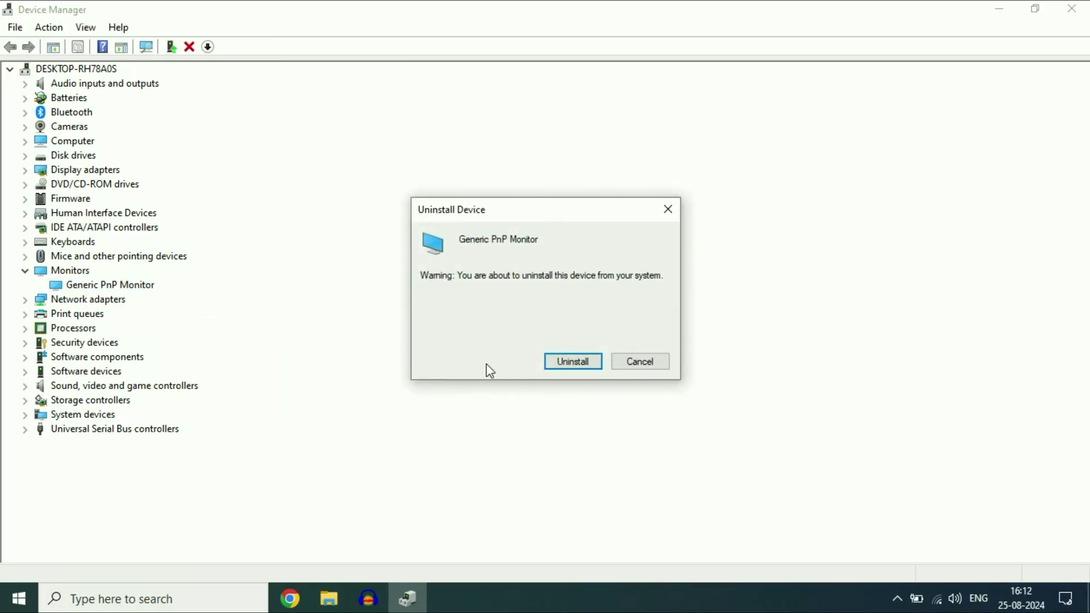
left_click(562, 365)
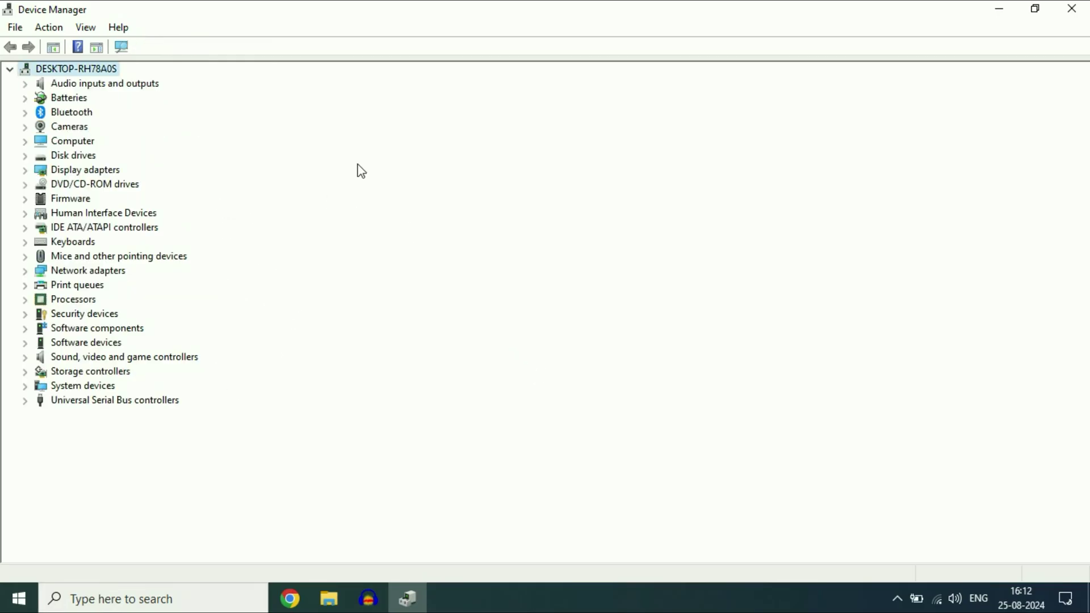
left_click(126, 50)
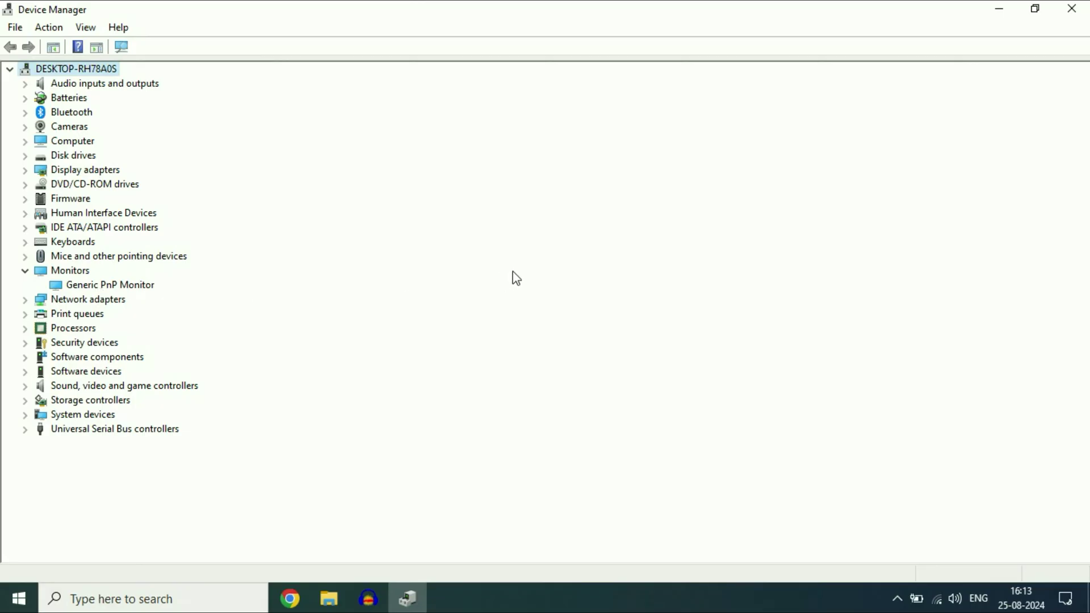
left_click(1068, 599)
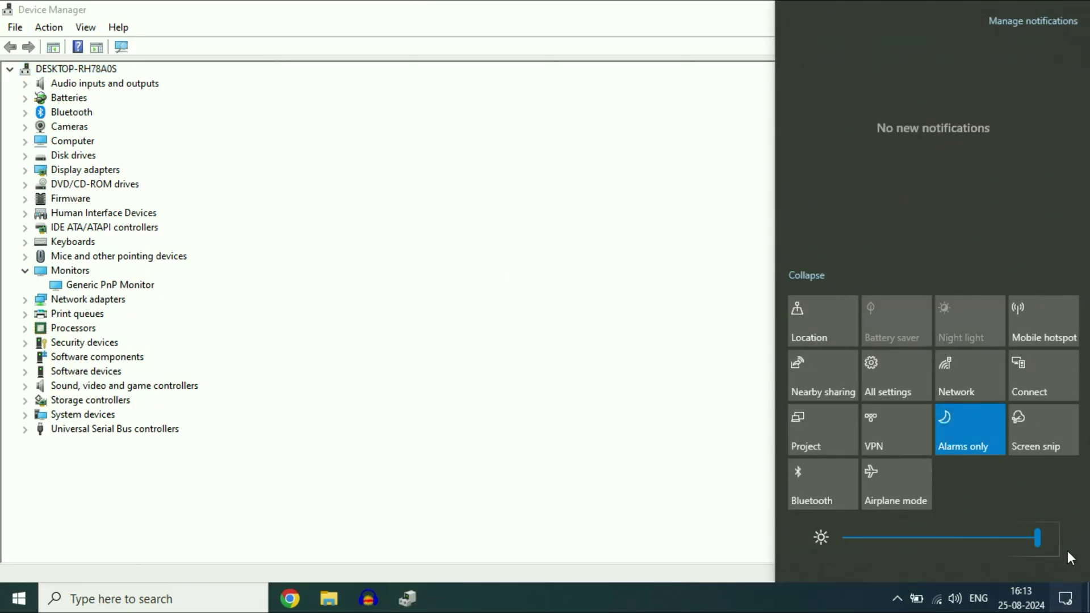
left_click(510, 322)
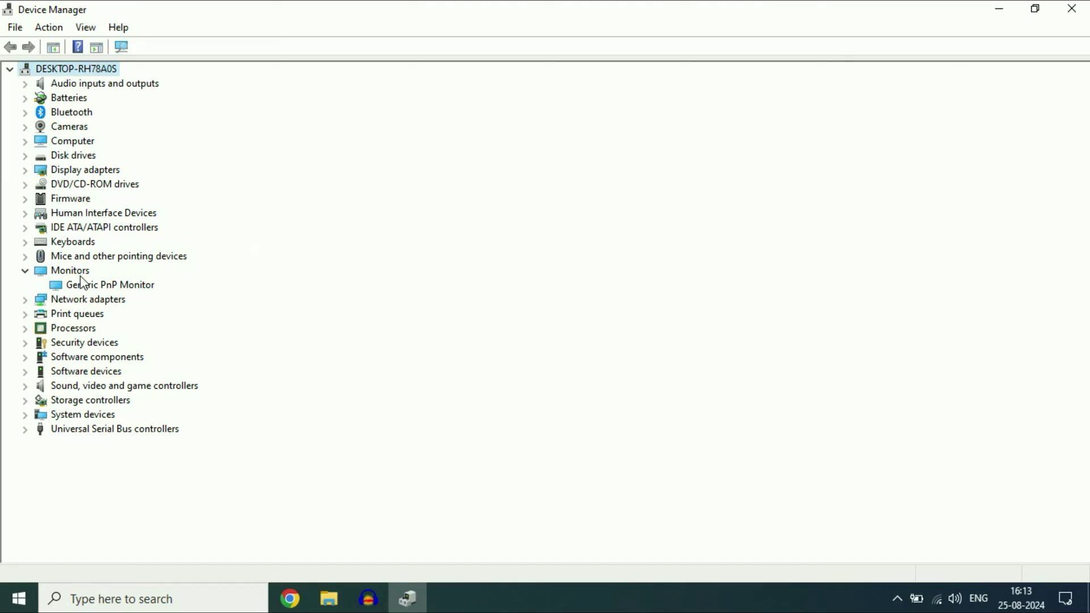
Step: Pick Generic PnP Monitor as the monitor driver from the compatible list, then close Device Manager
left_click(109, 291)
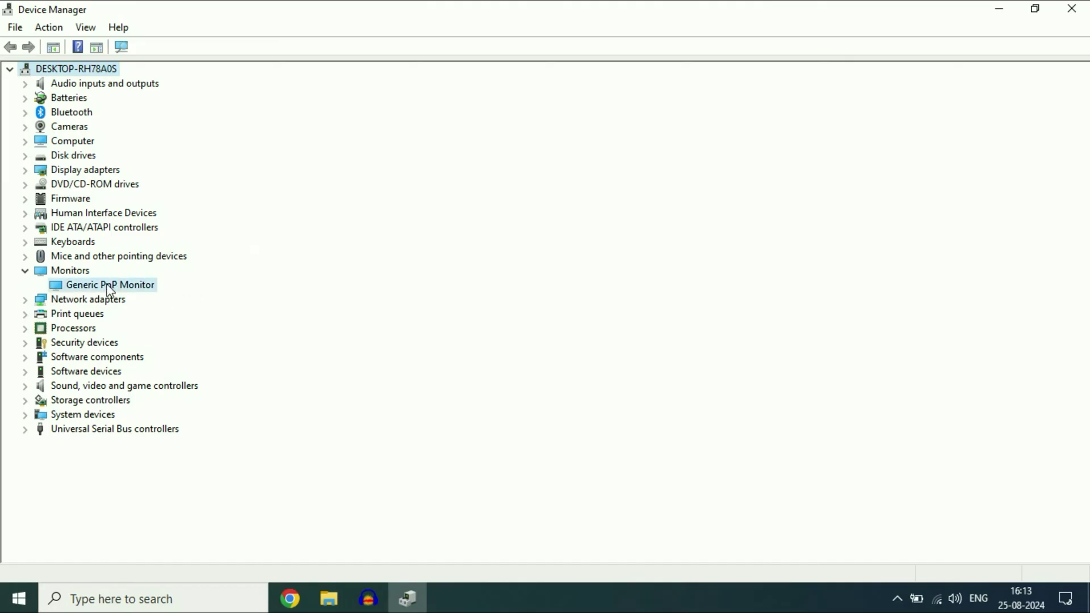
right_click(110, 291)
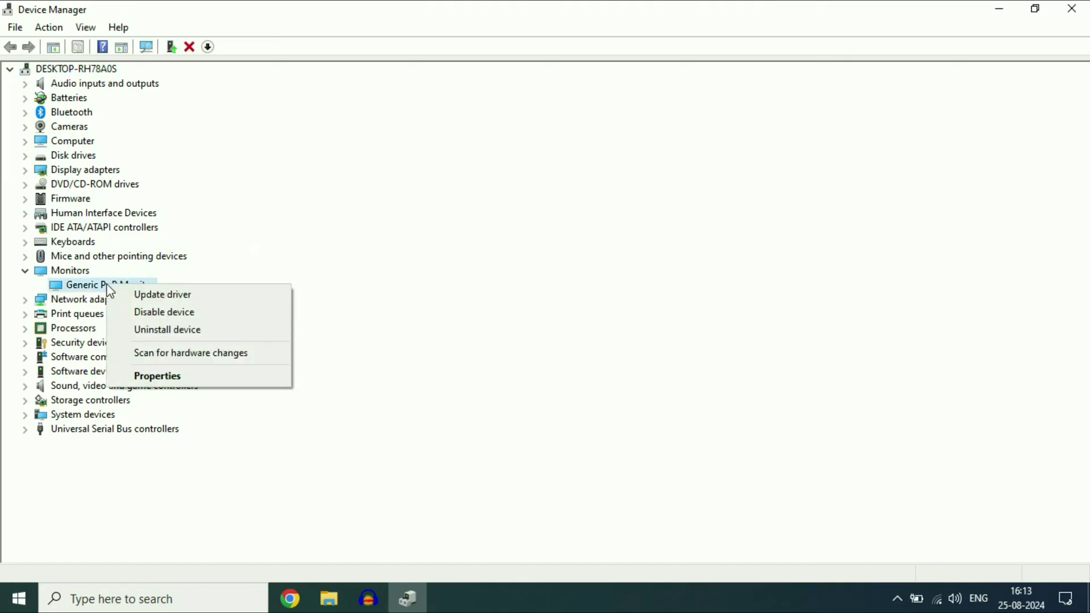
left_click(198, 295)
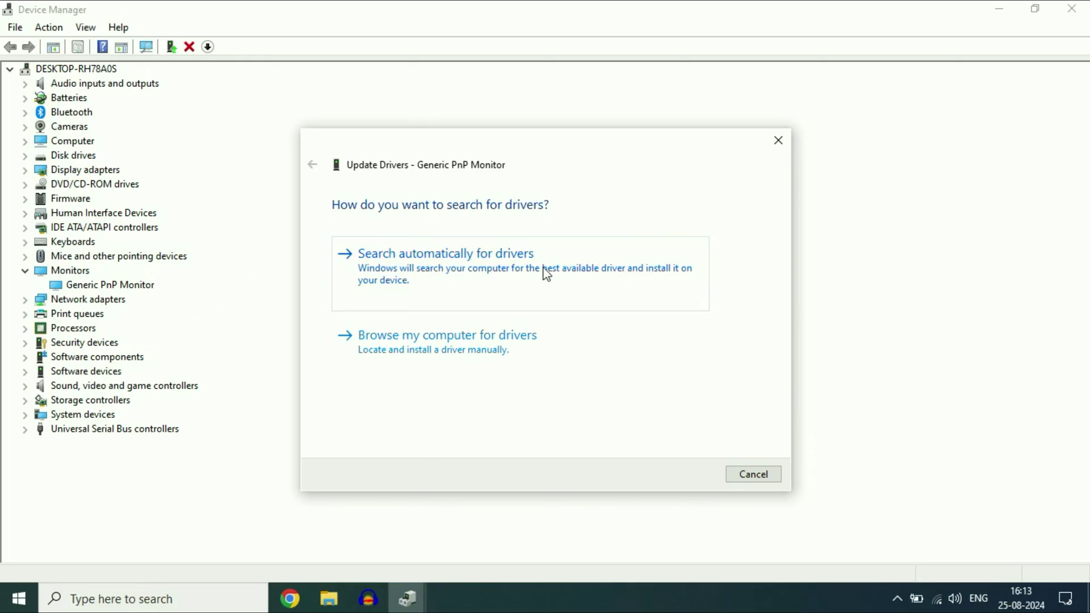
left_click(413, 350)
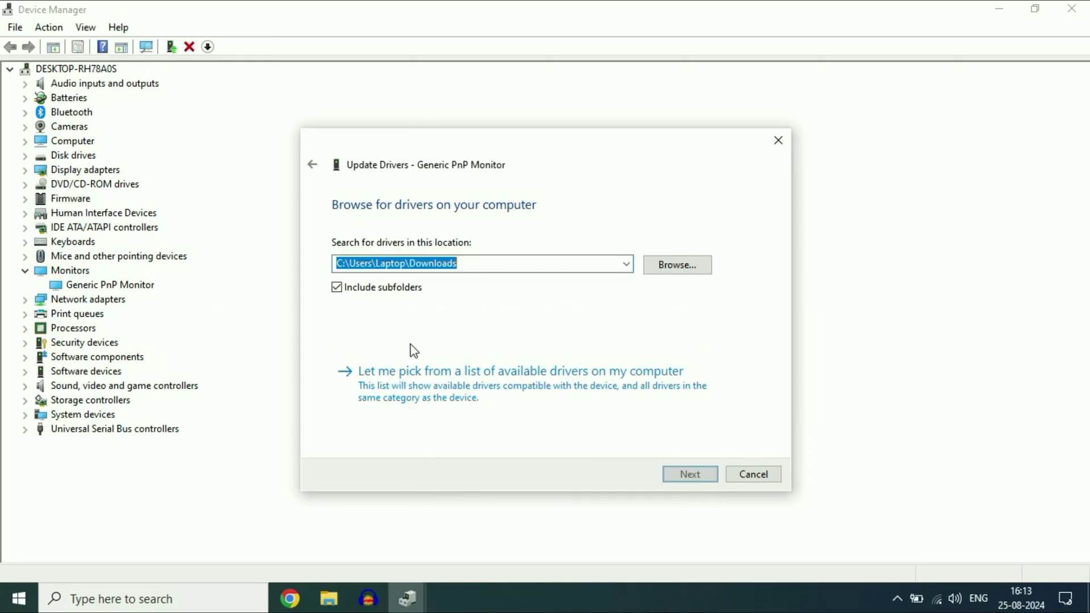
left_click(436, 388)
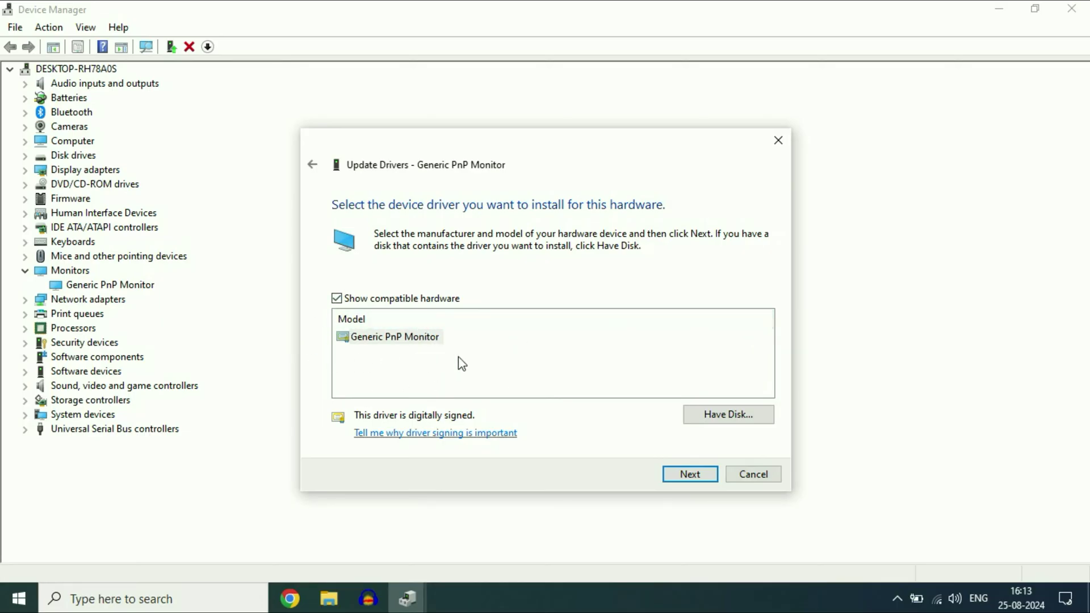
left_click(429, 339)
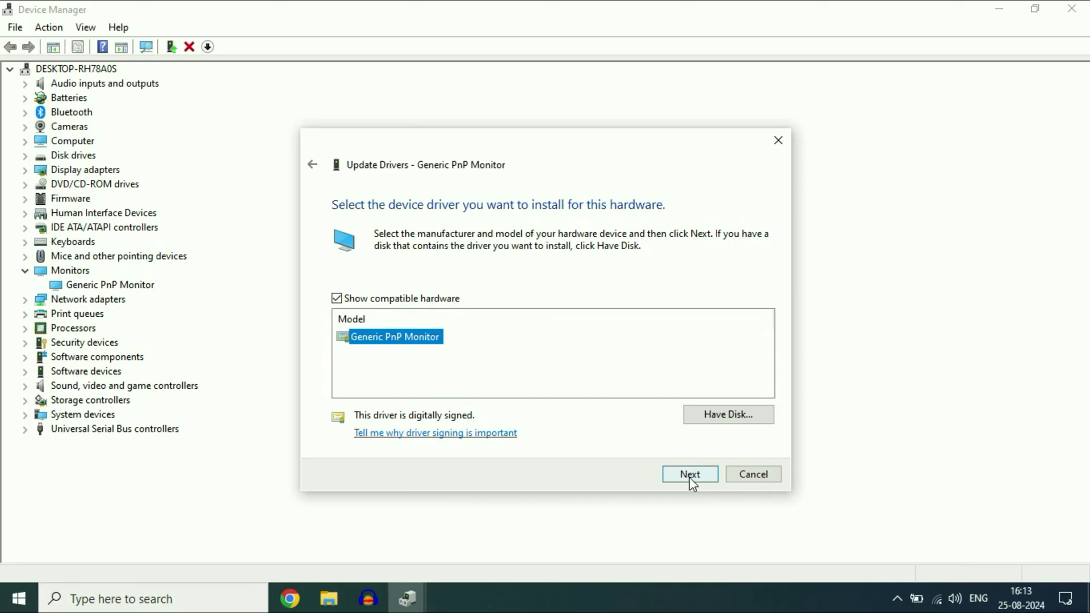
left_click(769, 480)
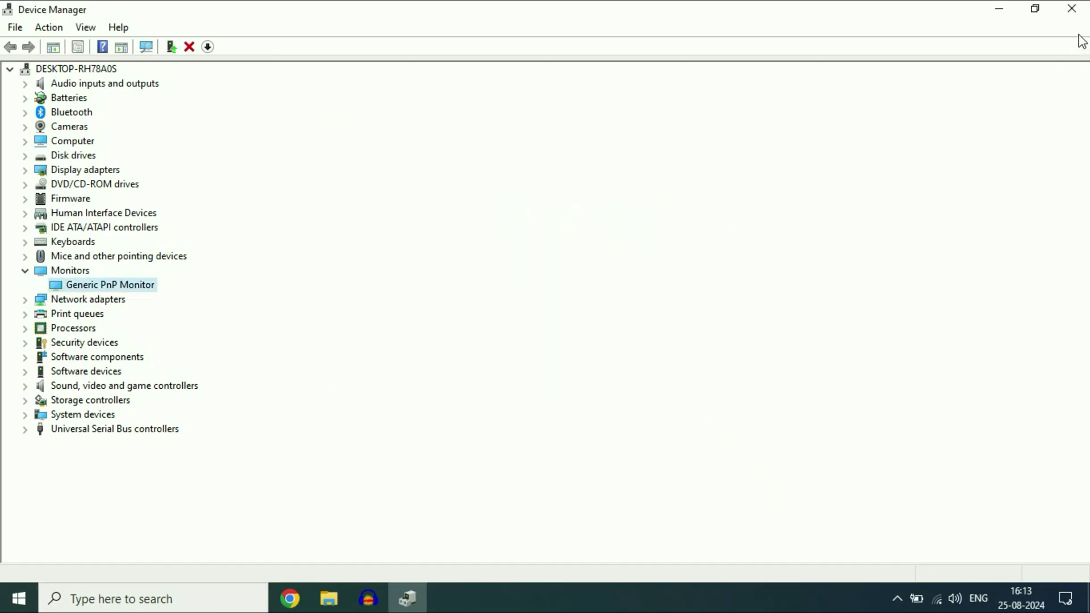
left_click(1072, 9)
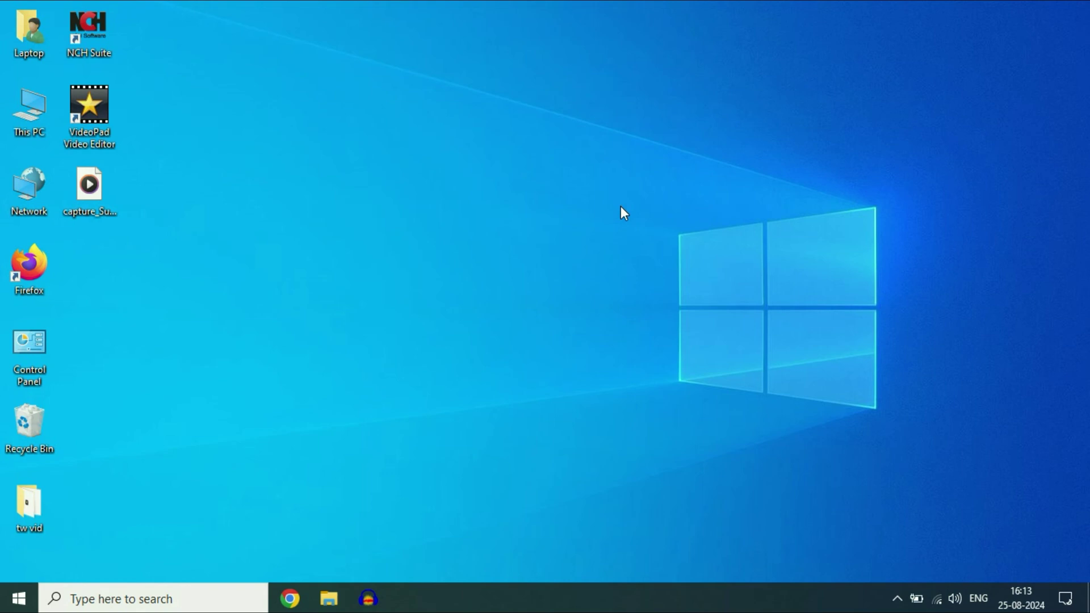
Step: Check for updates in Update & Security, then minimize Settings and open Action Center
left_click(19, 598)
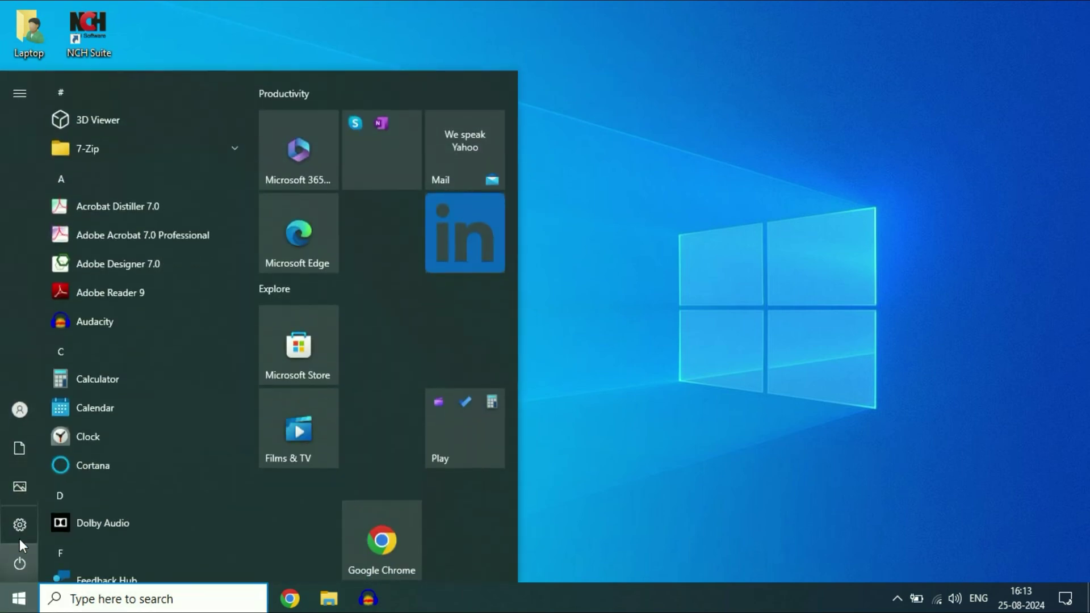
left_click(66, 528)
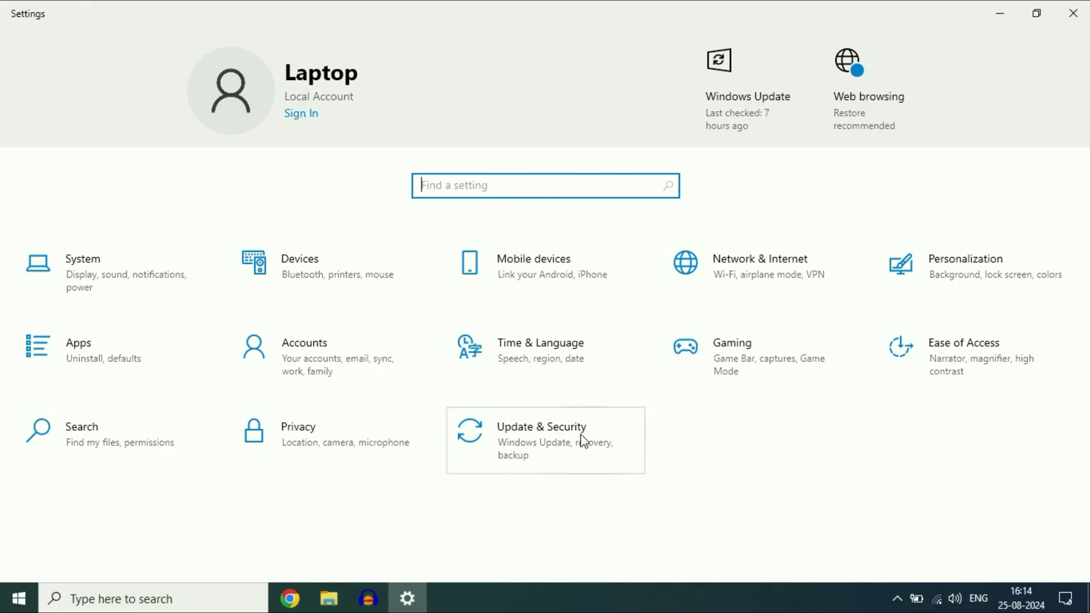
left_click(514, 450)
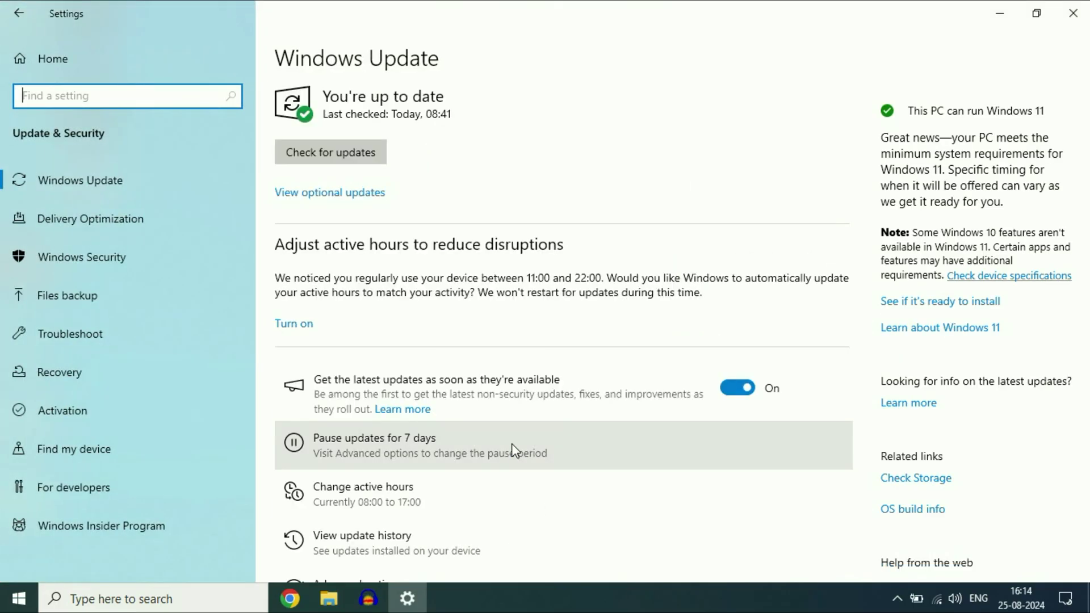
left_click(349, 158)
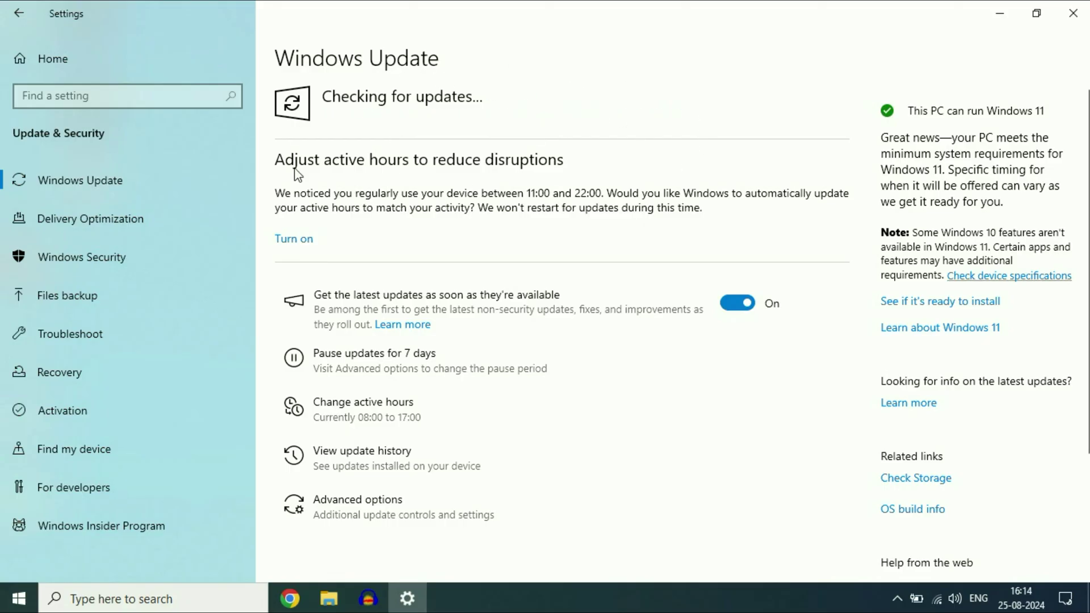
left_click(999, 21)
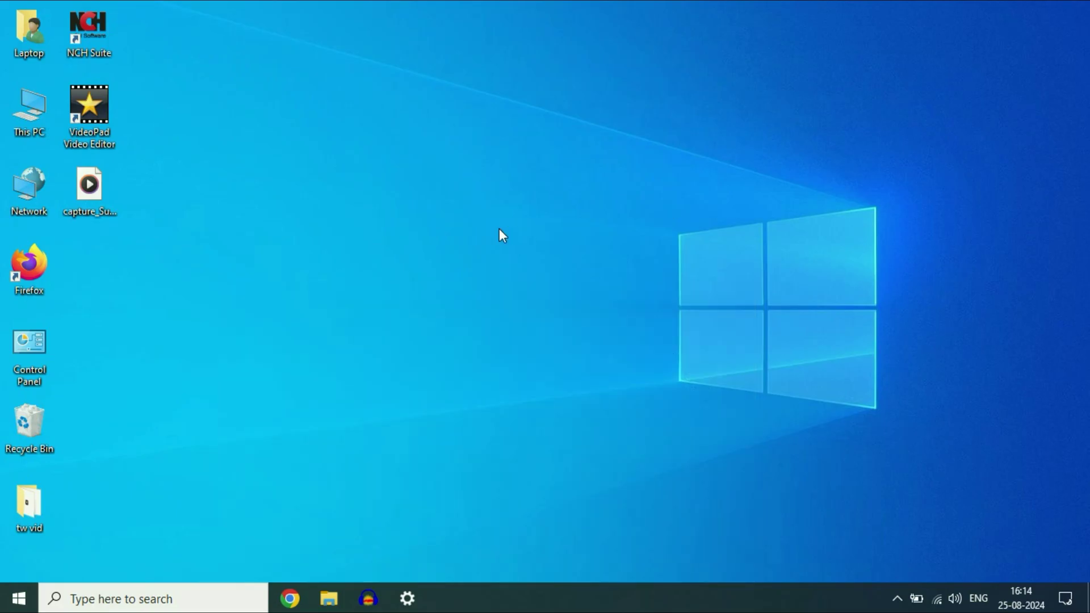
left_click(1066, 599)
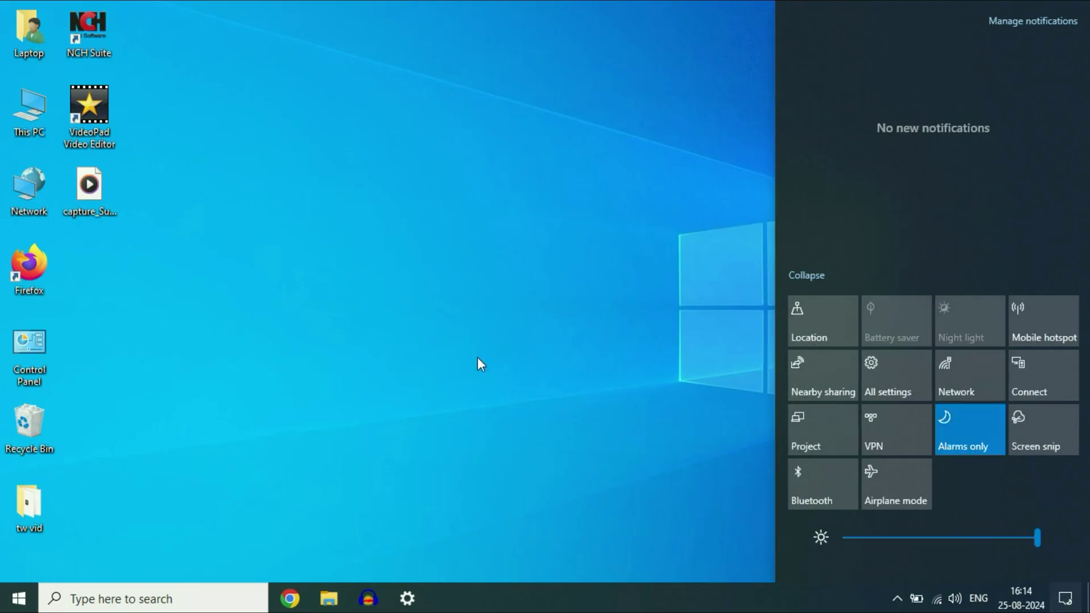